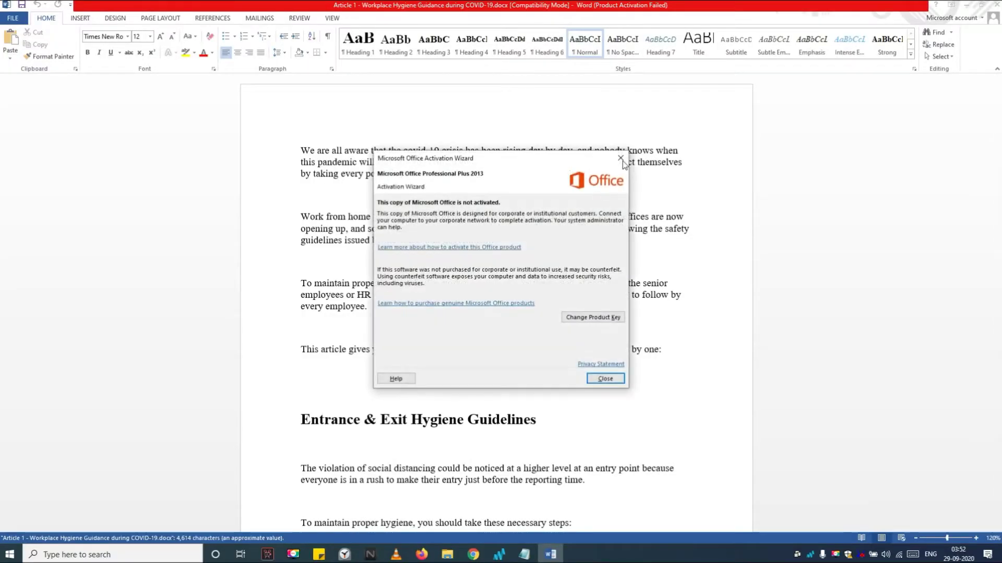
# - Close the activation notice and set the page colour to Dark Blue from Standard Colors
pyautogui.click(622, 157)
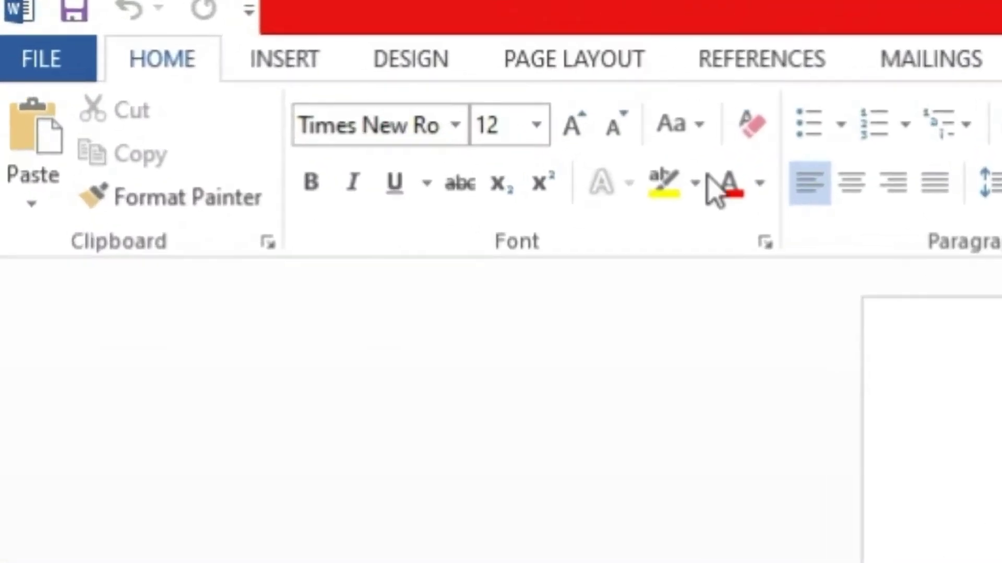
pyautogui.click(332, 50)
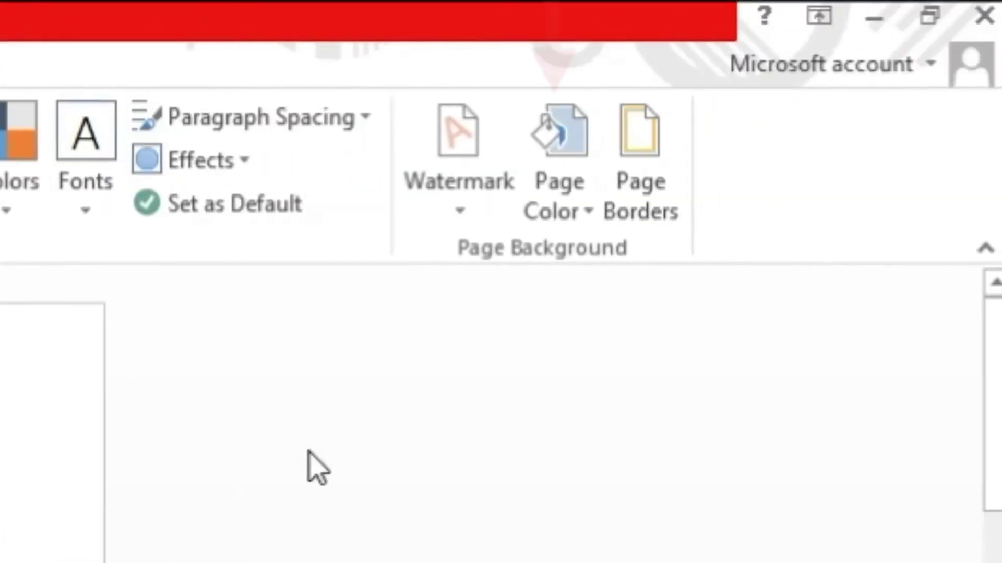
pyautogui.click(568, 205)
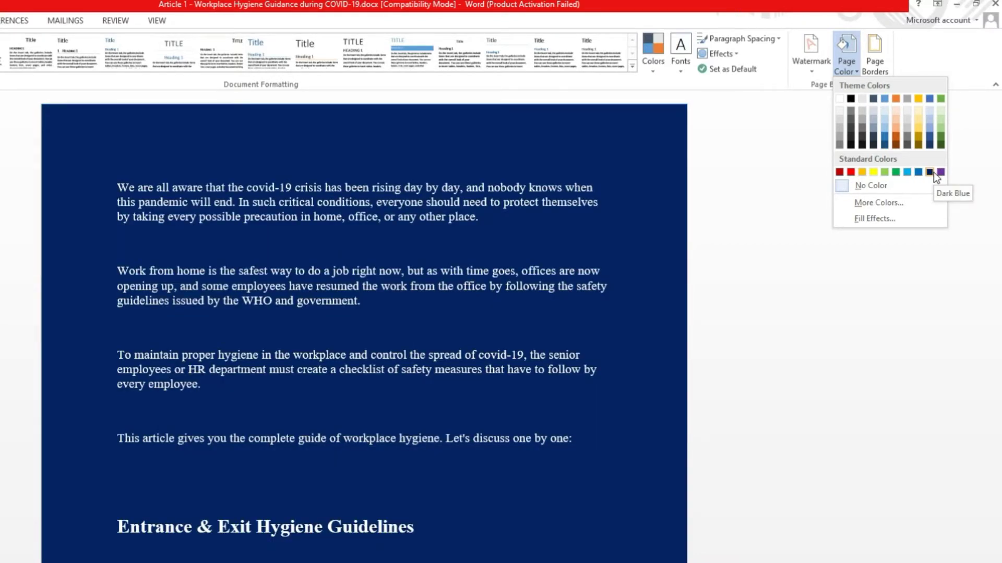
pyautogui.click(934, 172)
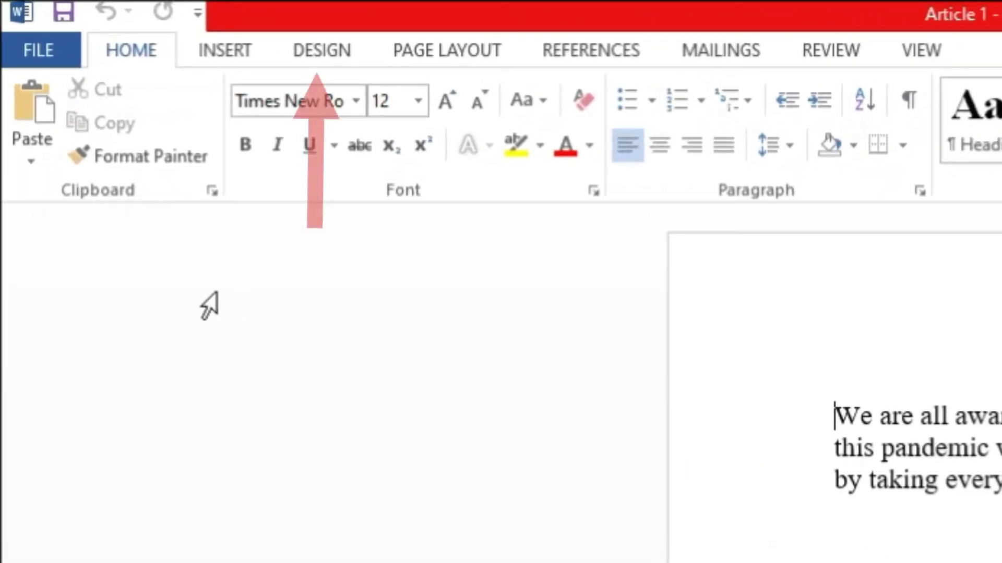
# - Open Fill Effects from the Page Color menu on the DESIGN tab
pyautogui.click(329, 52)
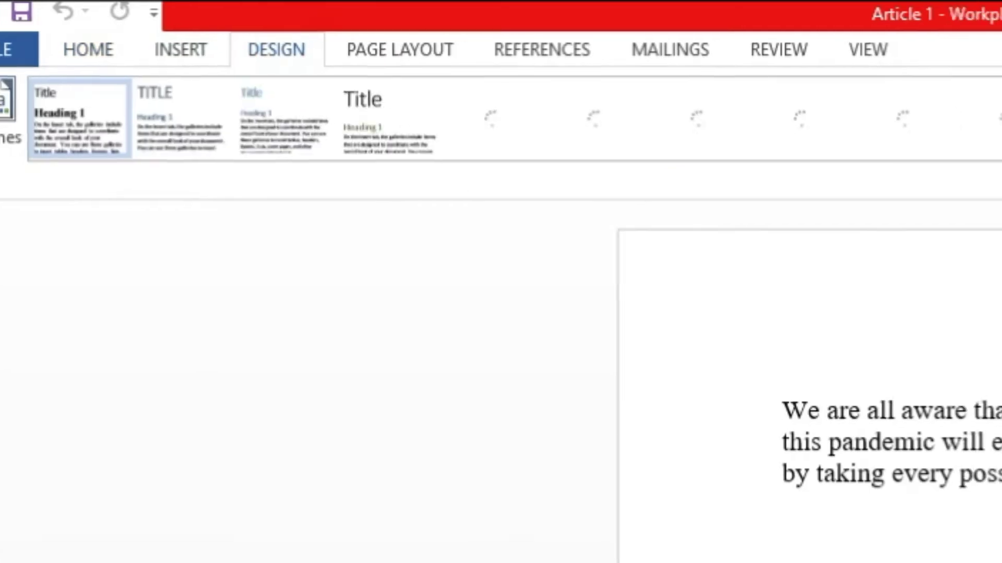
pyautogui.click(763, 89)
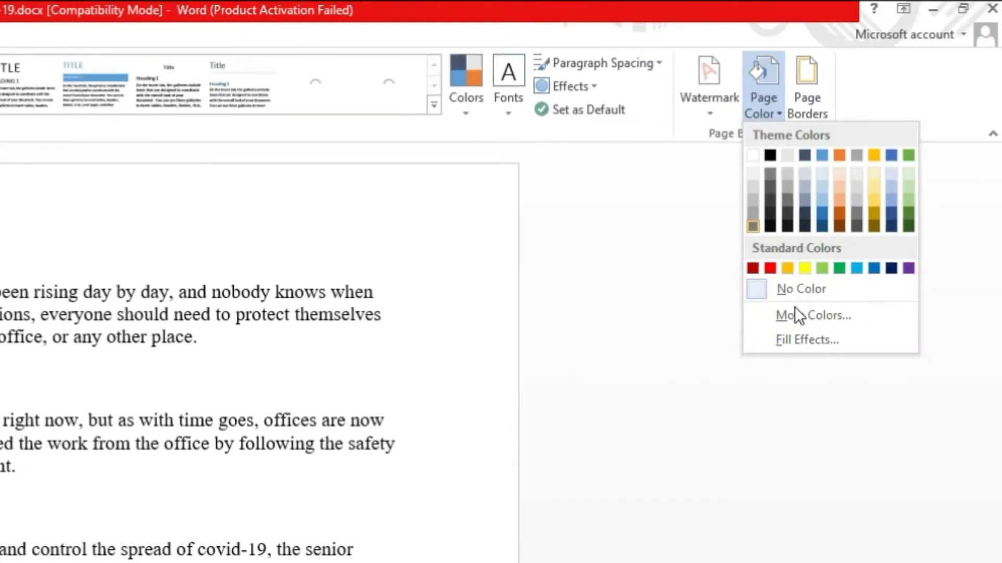
pyautogui.click(814, 336)
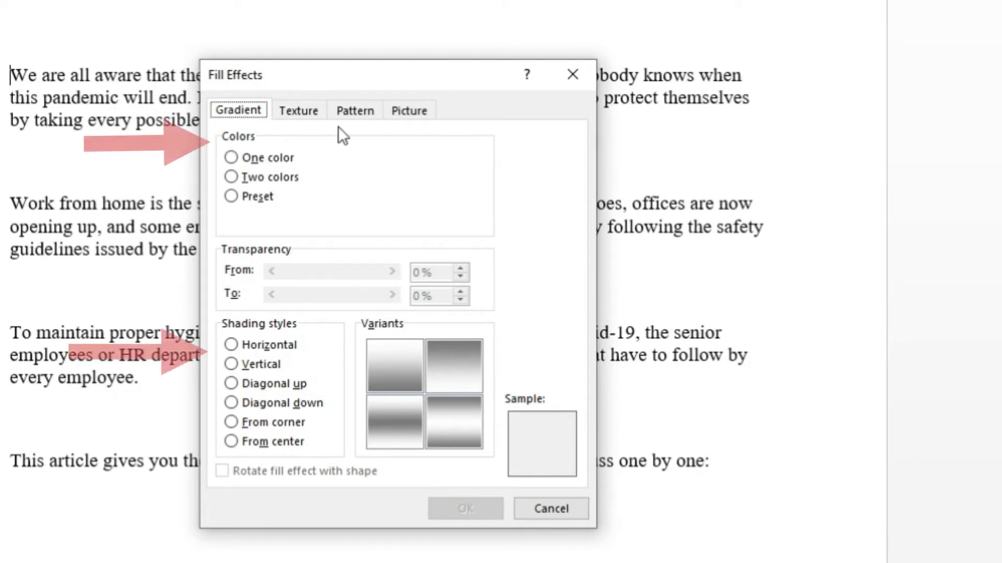
# - Choose a two-colour gradient with Blue as Color 1 and black as Color 2
pyautogui.click(268, 177)
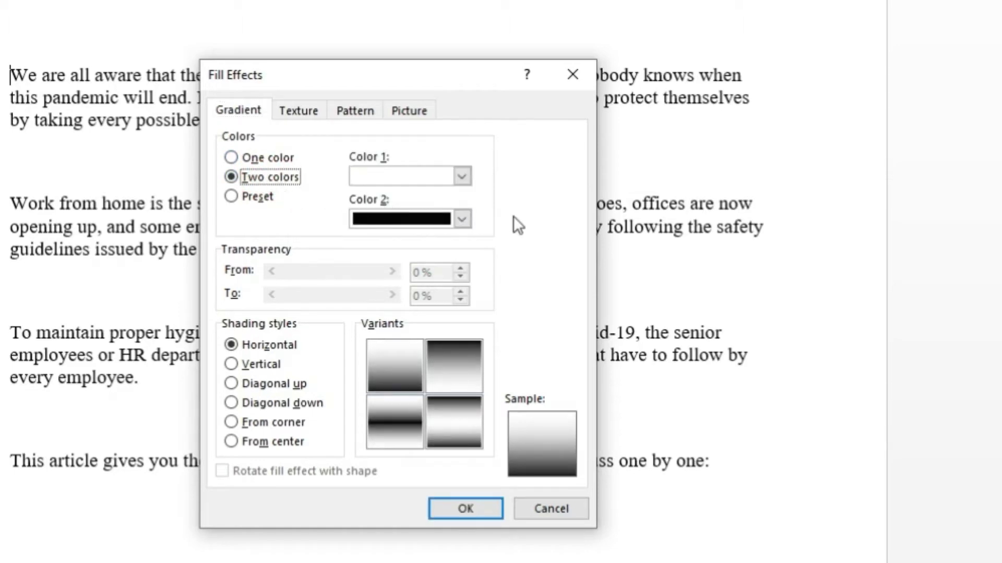
pyautogui.click(461, 177)
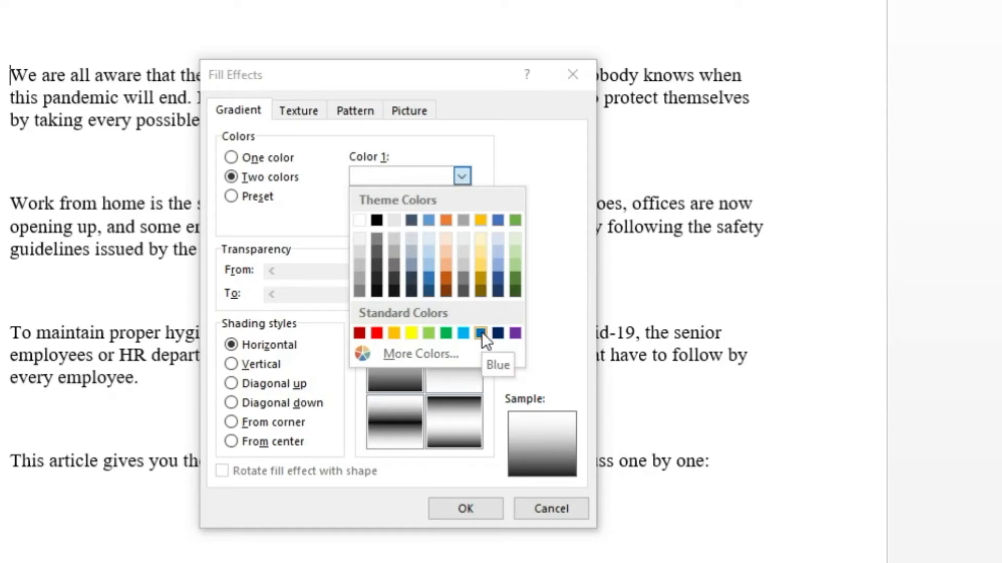
pyautogui.click(467, 329)
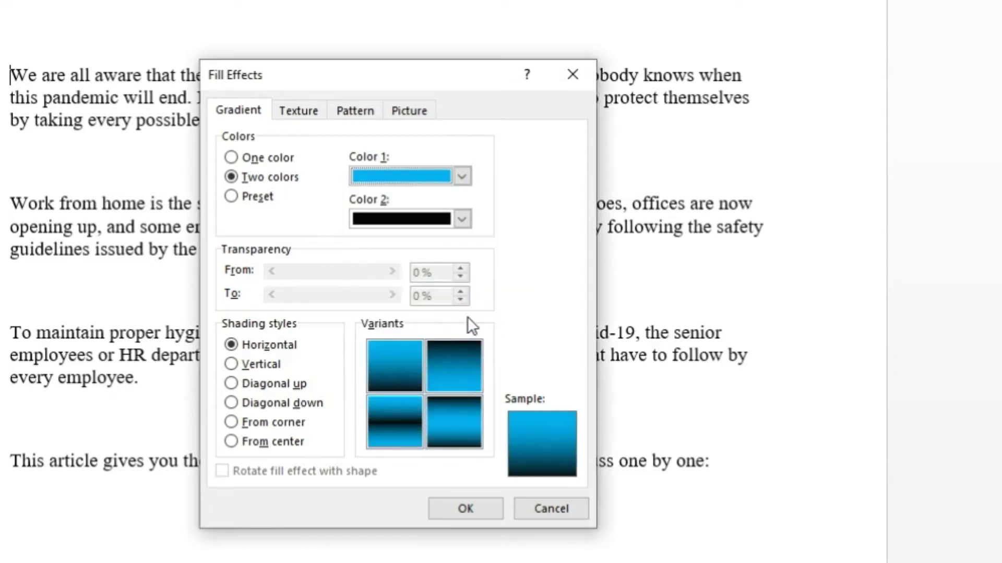
pyautogui.click(461, 219)
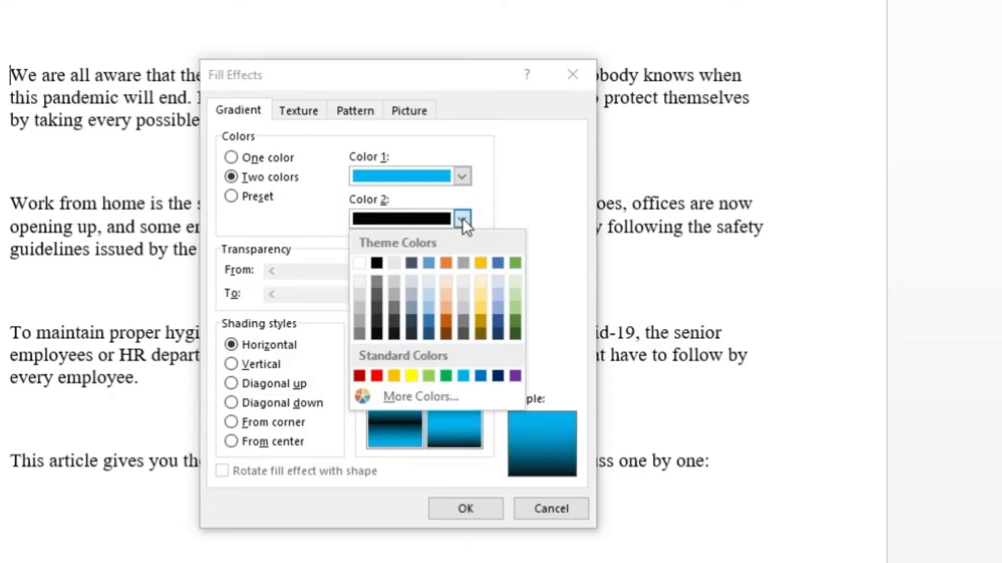
pyautogui.click(509, 189)
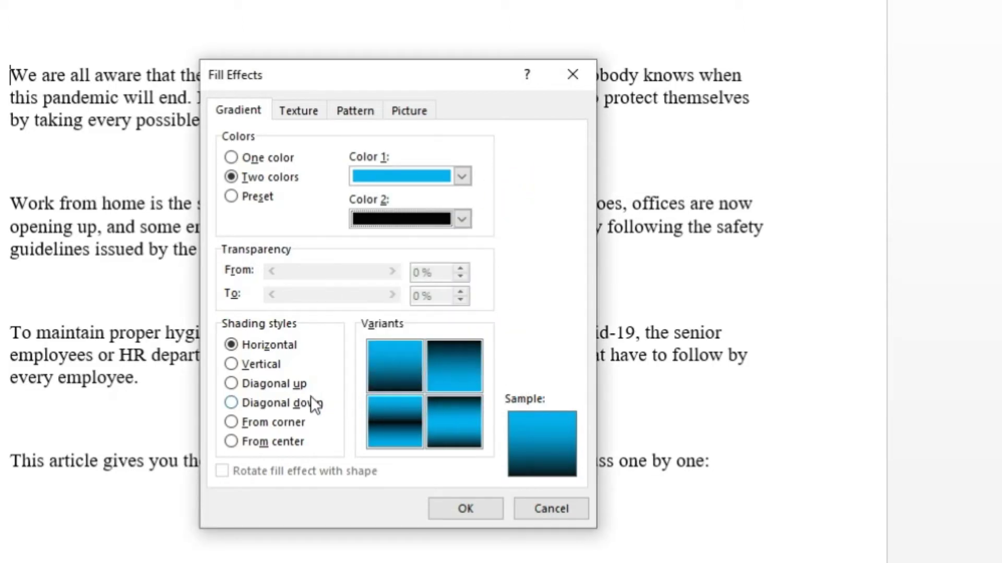
# - Compare the shading styles, apply Diagonal up, and scroll through the pages
pyautogui.click(259, 363)
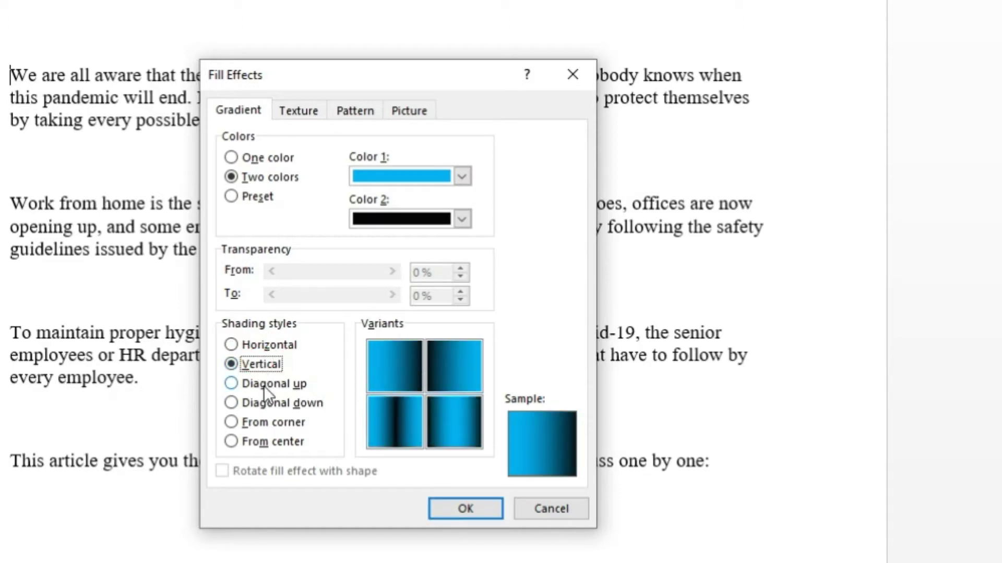
pyautogui.click(264, 386)
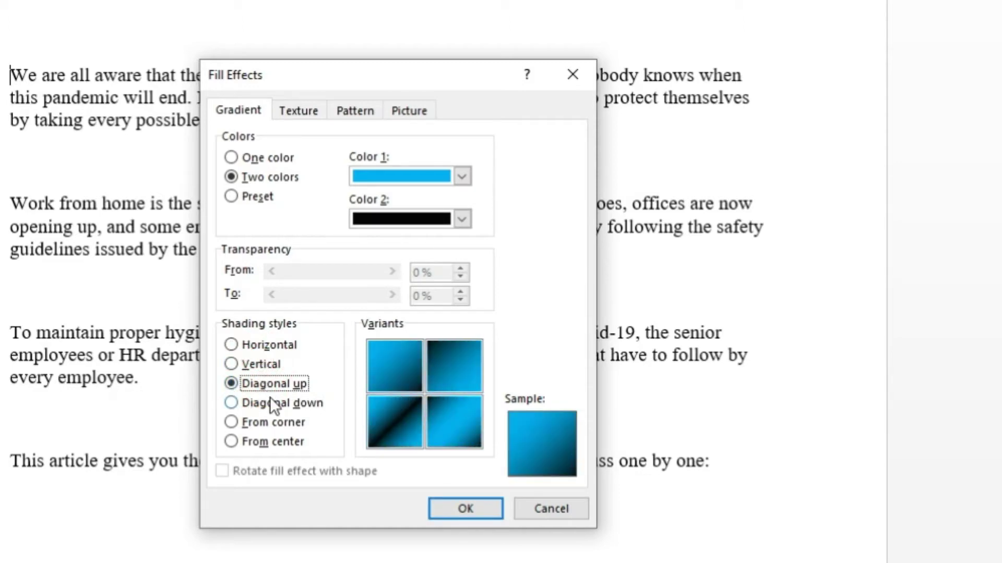
pyautogui.click(280, 407)
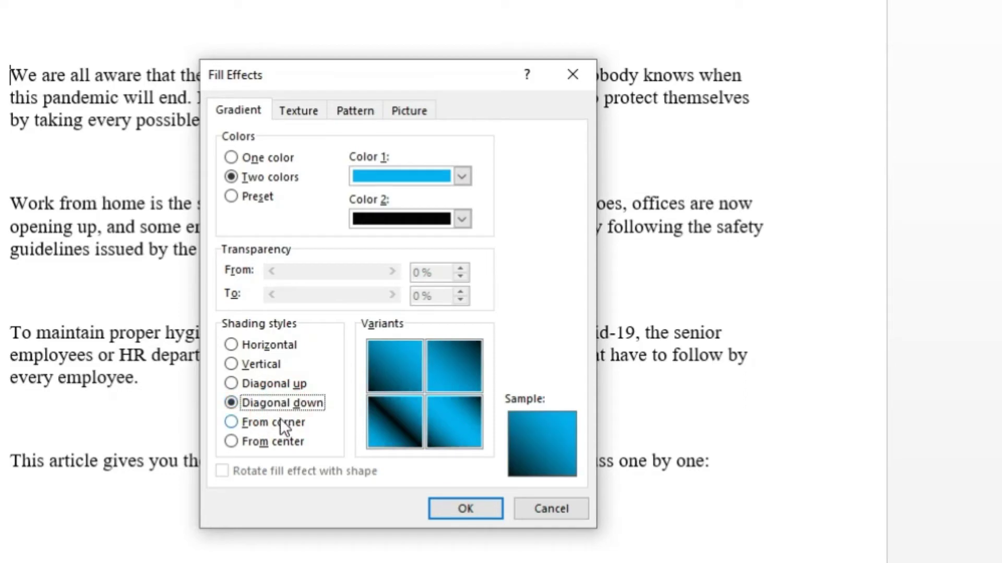
pyautogui.click(285, 424)
pyautogui.click(281, 445)
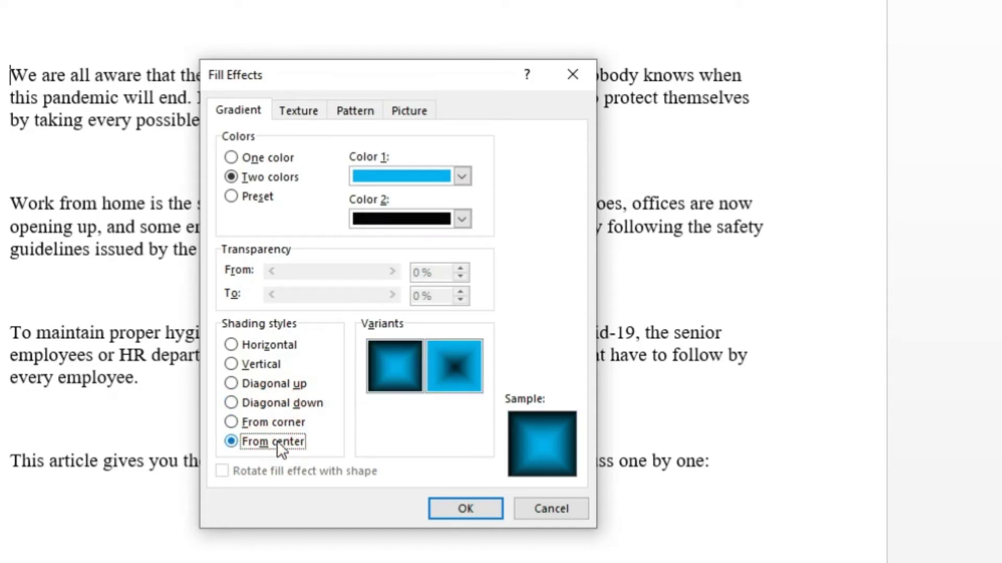
pyautogui.click(282, 405)
pyautogui.click(279, 385)
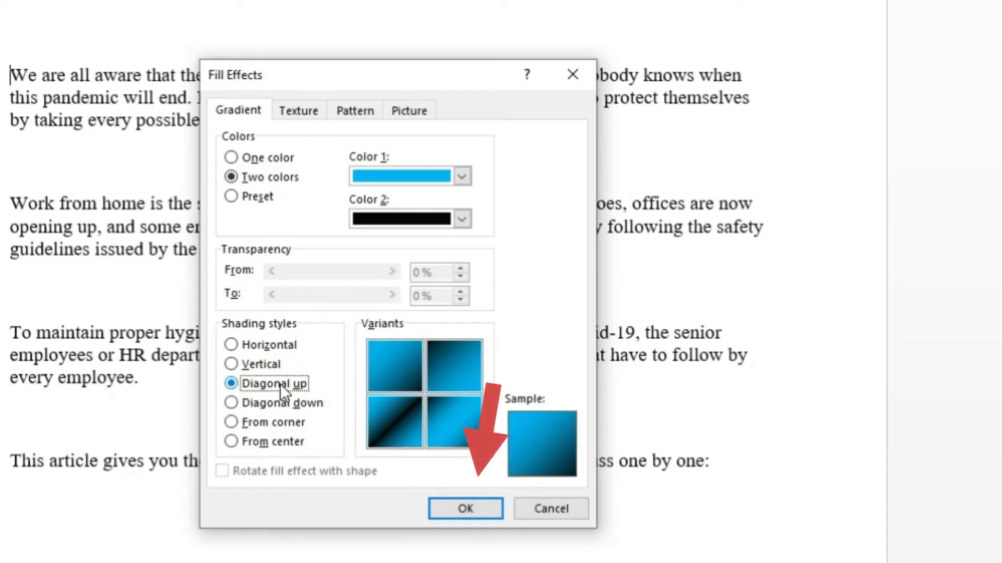
pyautogui.click(466, 509)
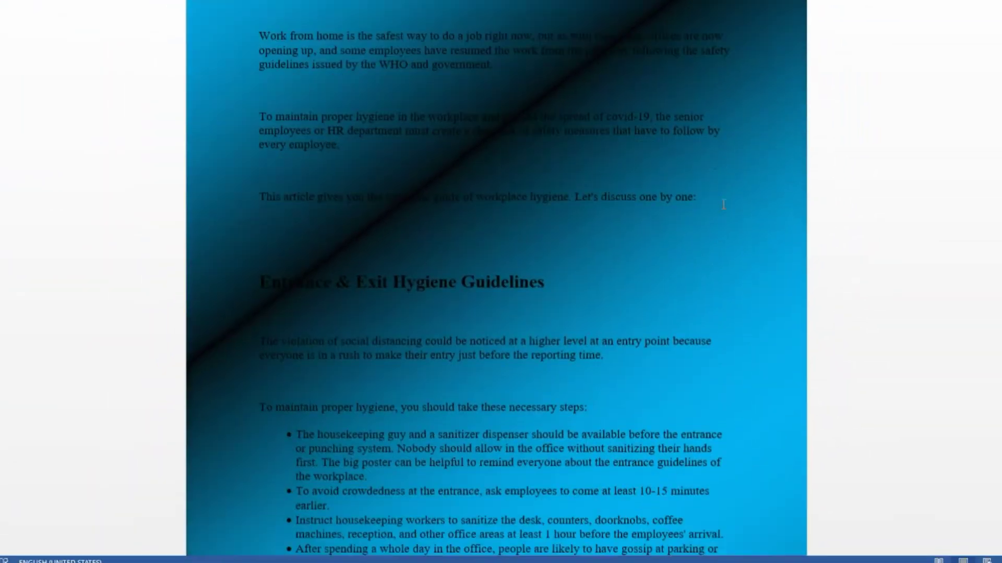
pyautogui.scroll(-5, 724, 211)
pyautogui.scroll(-10, 720, 195)
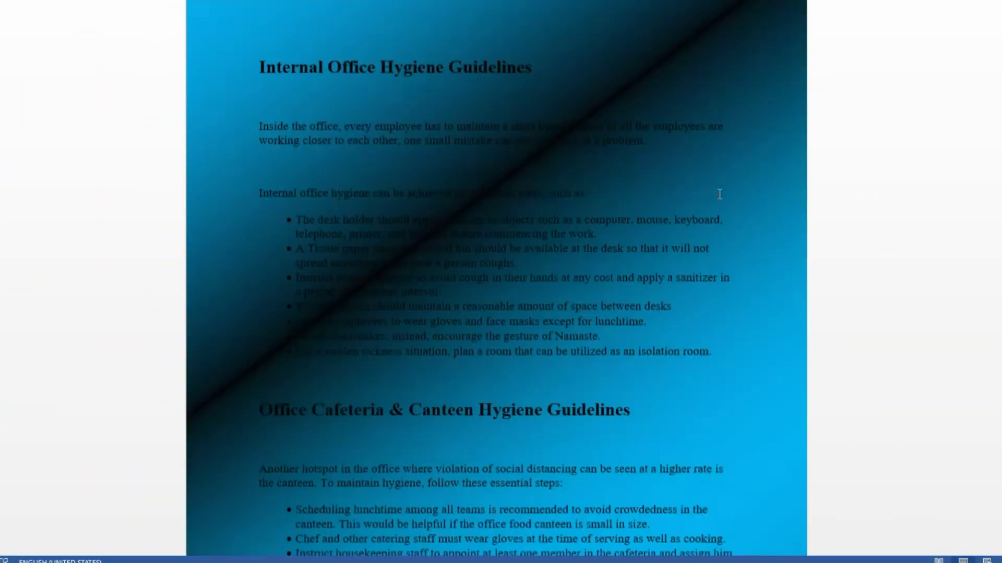
pyautogui.scroll(-12, 719, 194)
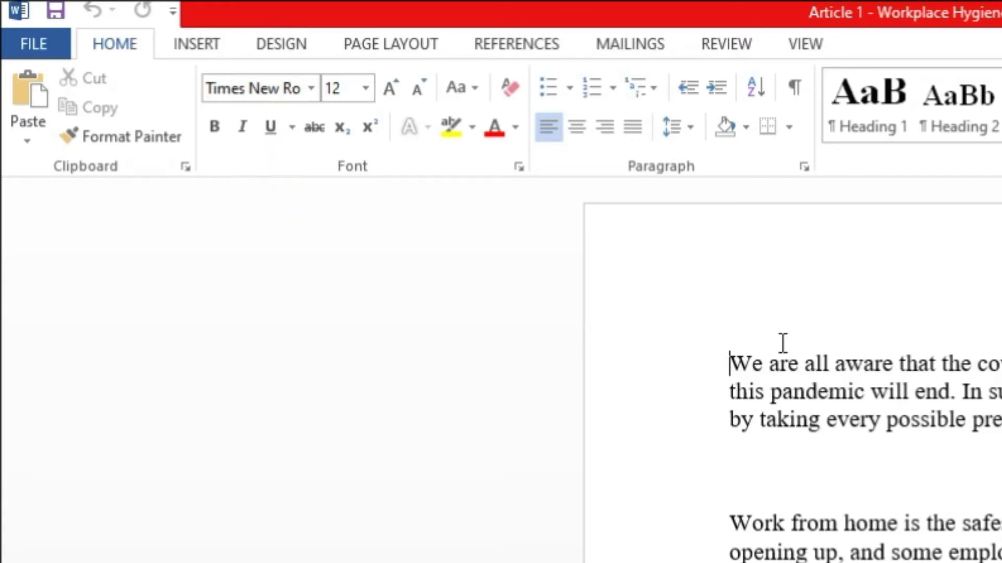
# - Reopen Fill Effects and compare the Texture and Pattern tabs, returning to Texture
pyautogui.click(279, 43)
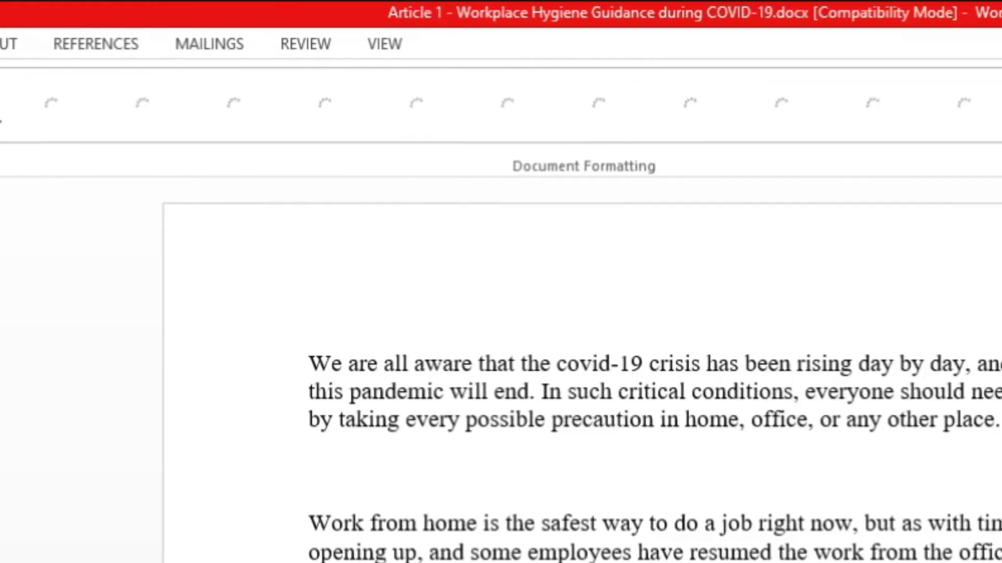
pyautogui.click(701, 133)
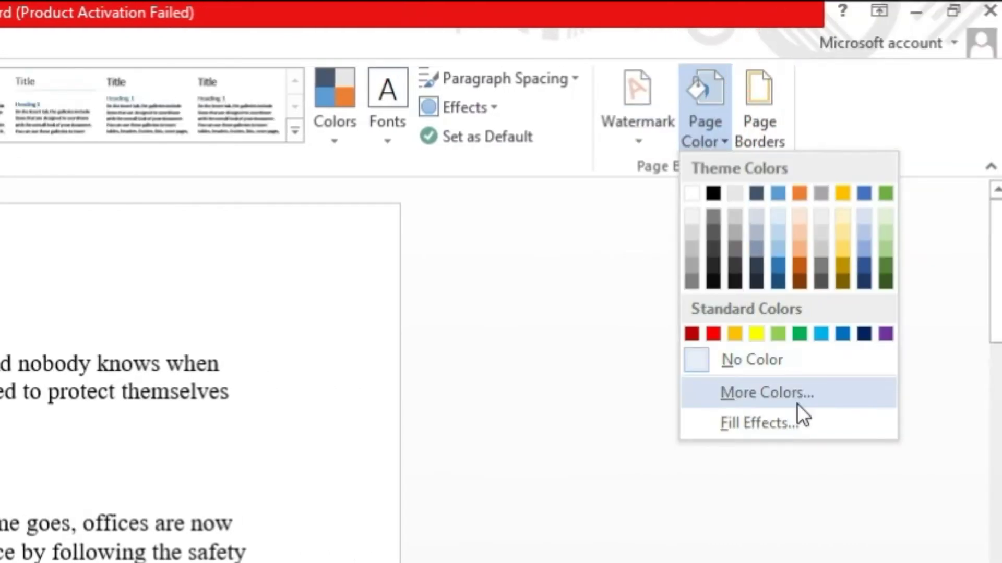
pyautogui.click(774, 429)
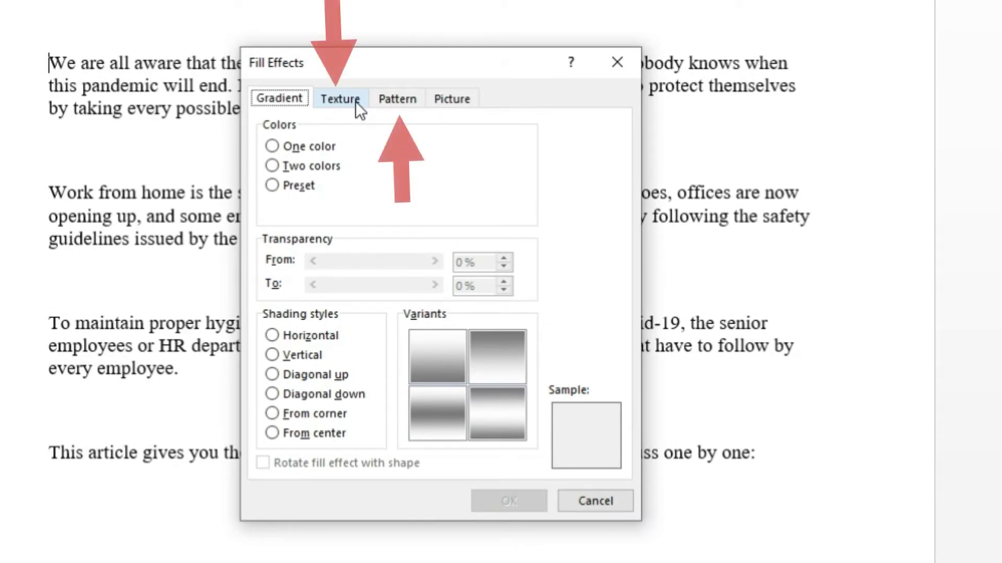
pyautogui.click(355, 101)
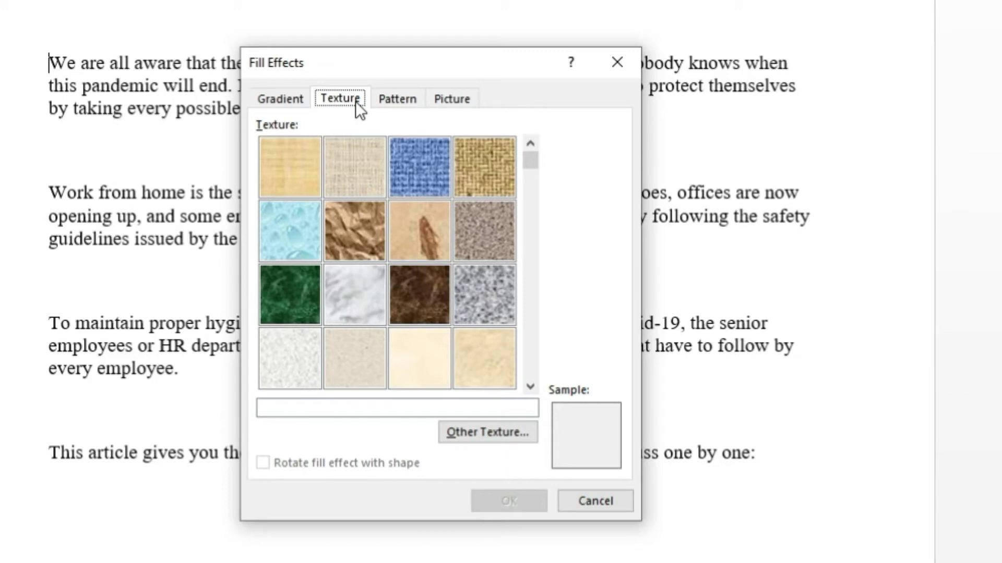
pyautogui.click(416, 106)
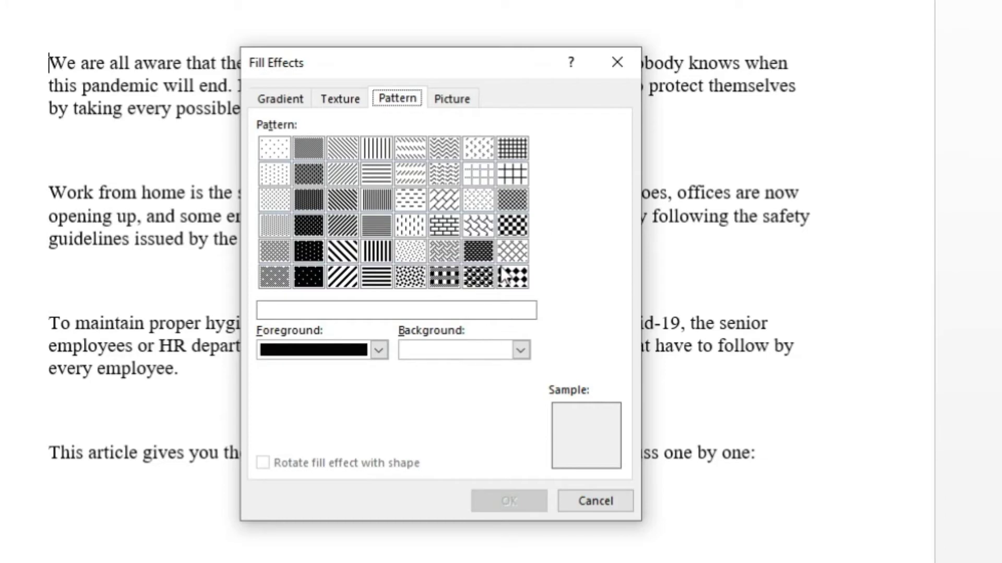
pyautogui.click(329, 108)
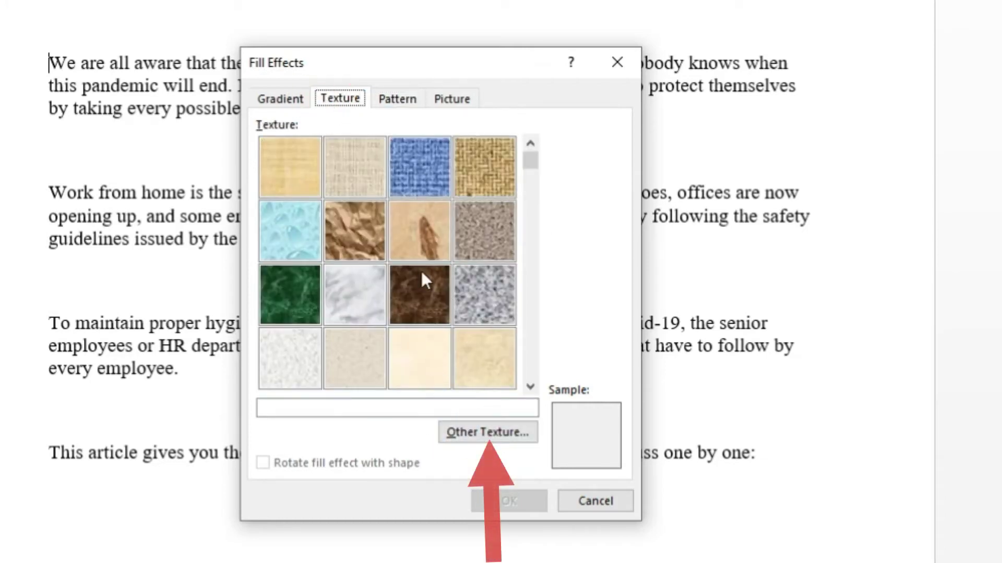
# - Preview Denim, Fish fossil, Parchment, Stationery and Granite, then pick Green marble
pyautogui.click(440, 183)
pyautogui.click(427, 247)
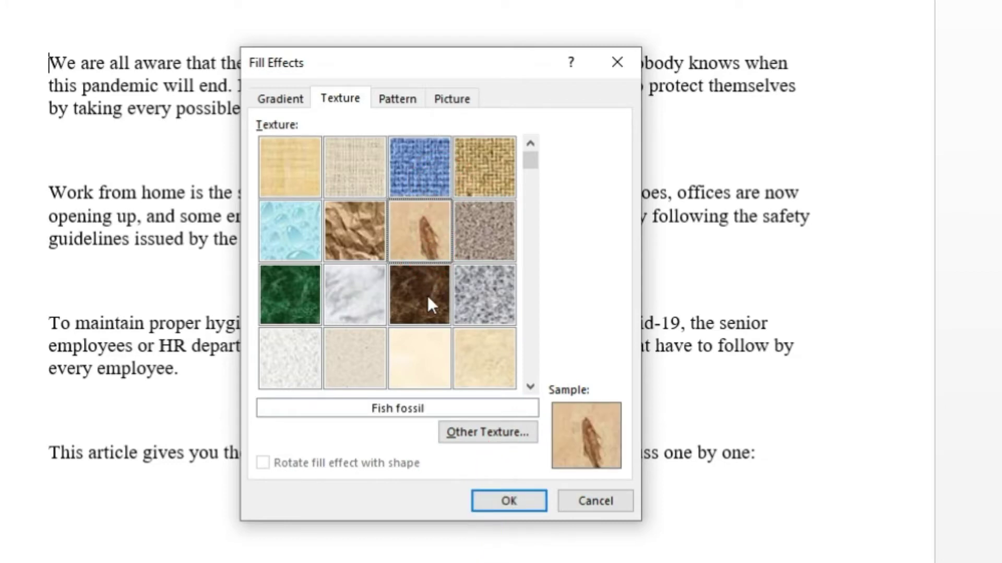
pyautogui.click(428, 334)
pyautogui.click(461, 334)
pyautogui.click(480, 286)
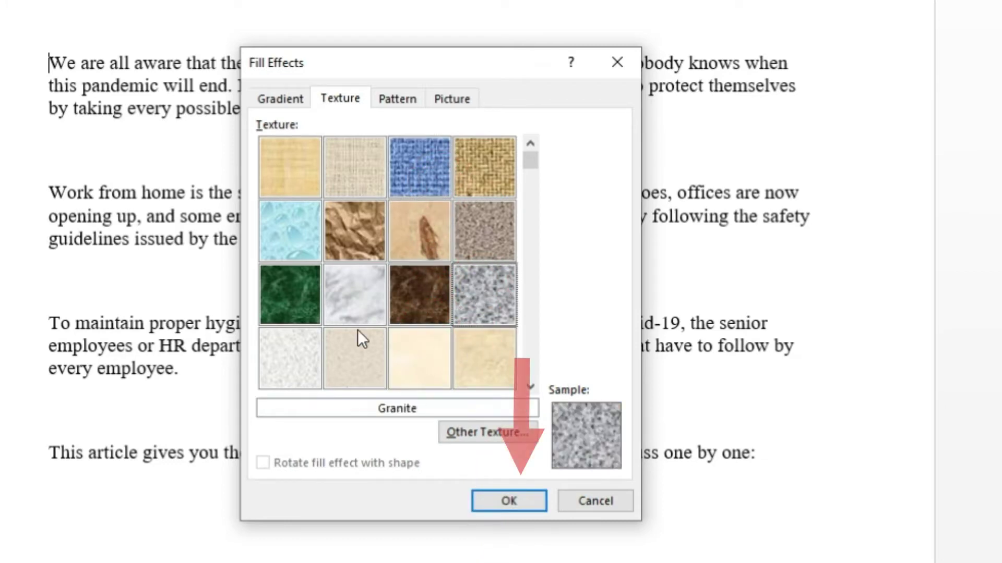
pyautogui.click(277, 308)
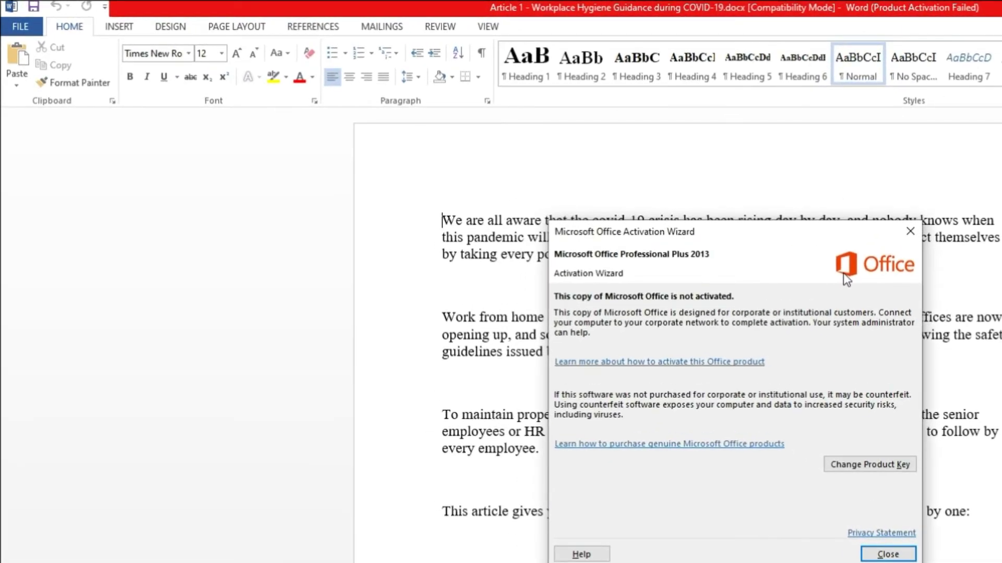
# - Close the Activation Wizard and open Fill Effects on its Picture tab
pyautogui.click(918, 226)
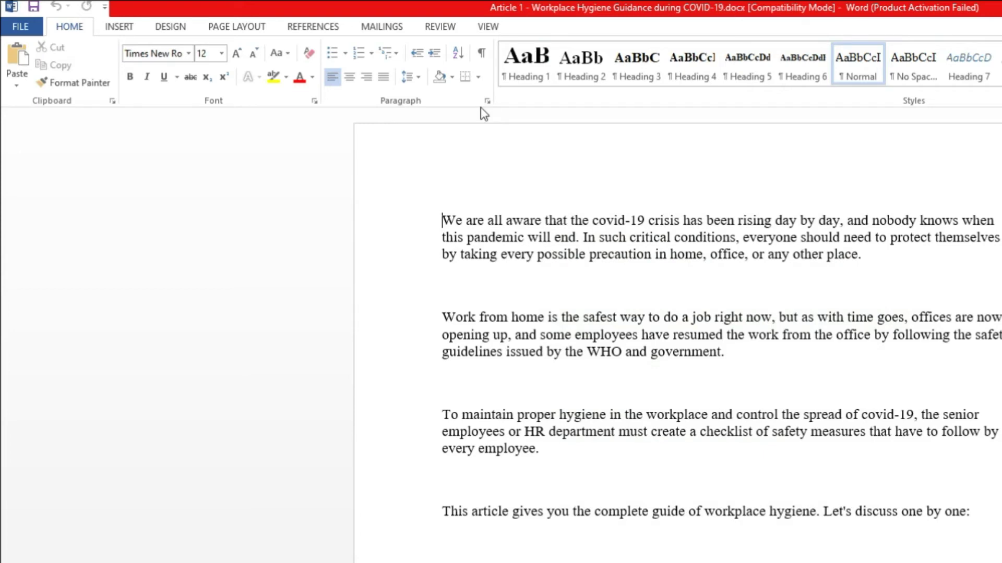
pyautogui.click(169, 26)
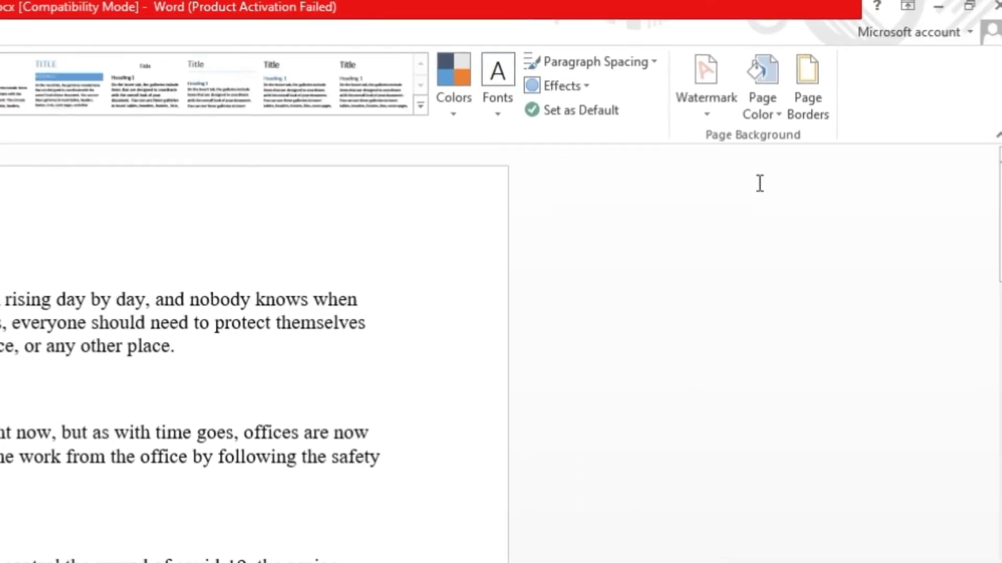
pyautogui.click(761, 104)
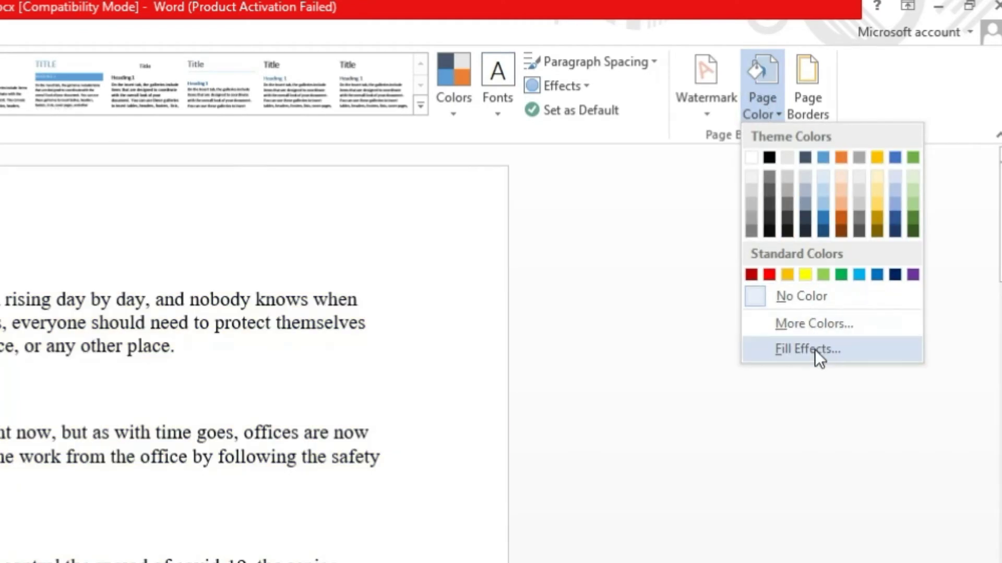
pyautogui.click(815, 349)
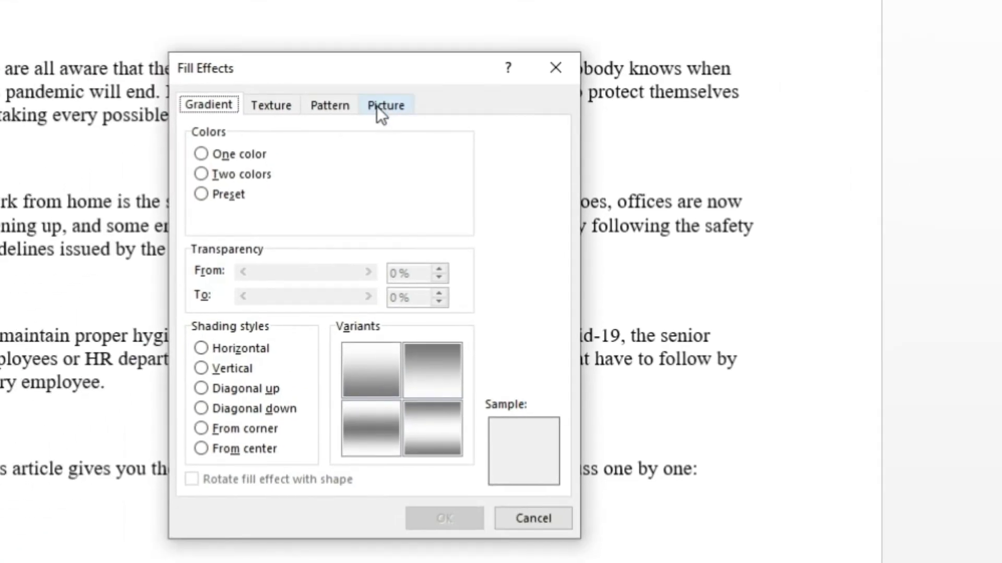
pyautogui.click(377, 107)
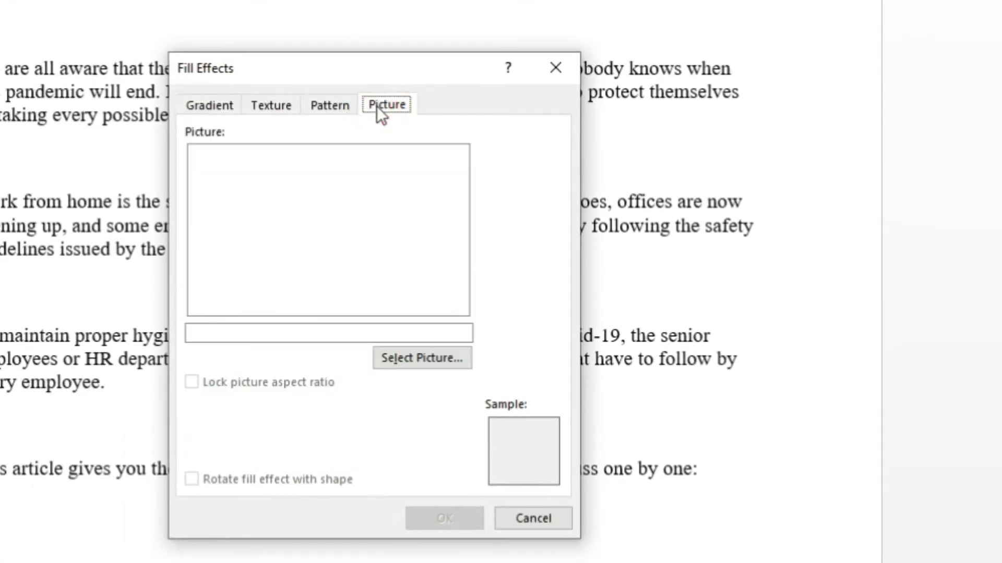
# - Select roar-wallpaper-1920x1080.jpg from Stuff (D:) > MEDIA > PC WALL > HD 8 as the picture fill
pyautogui.click(440, 361)
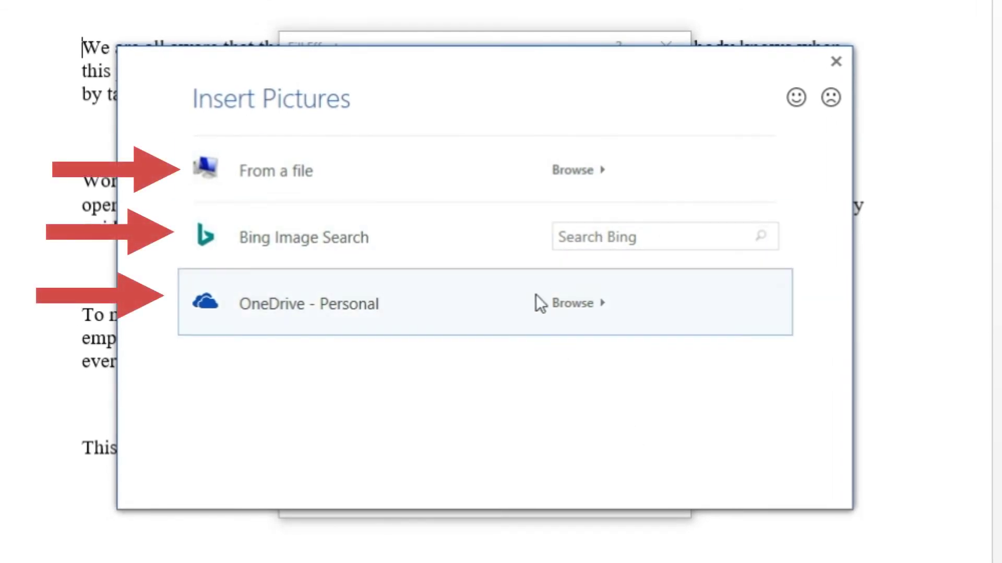
pyautogui.click(556, 174)
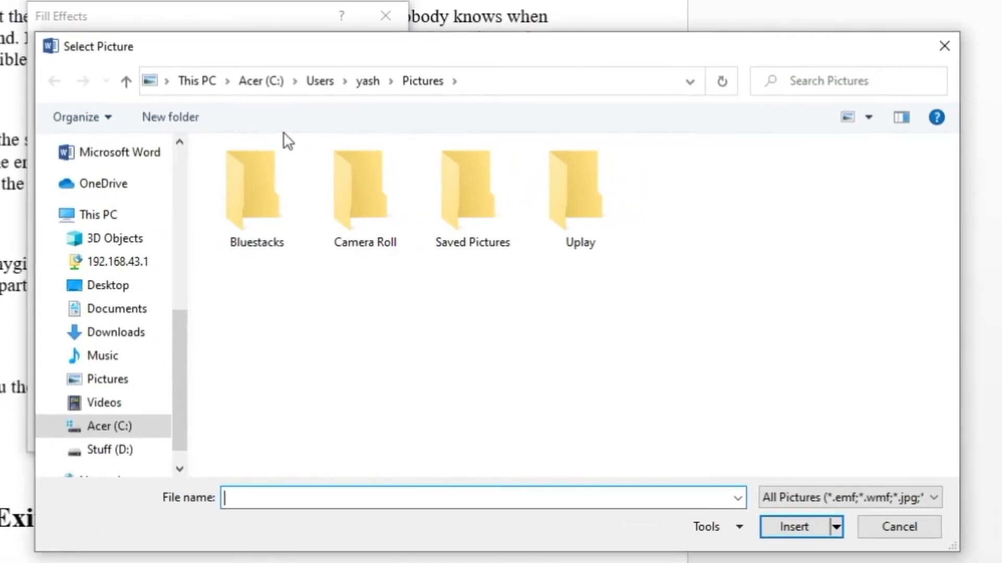
pyautogui.scroll(-1, 115, 412)
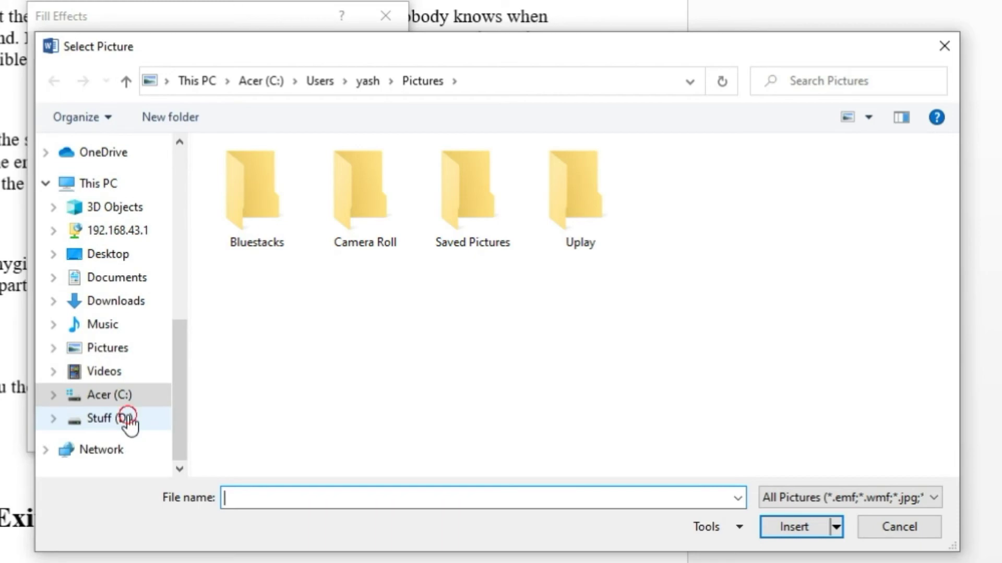
pyautogui.click(128, 419)
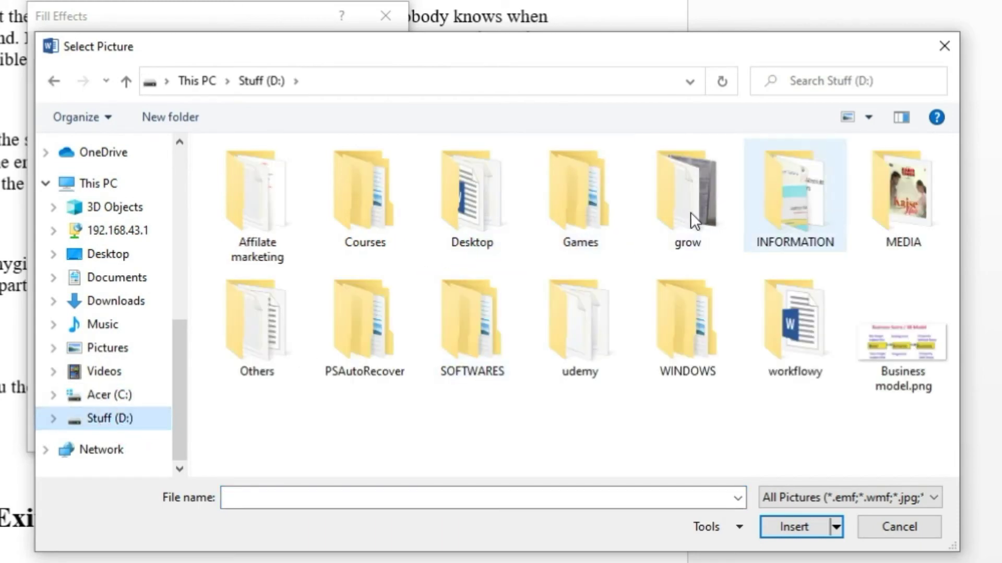
pyautogui.doubleClick(900, 196)
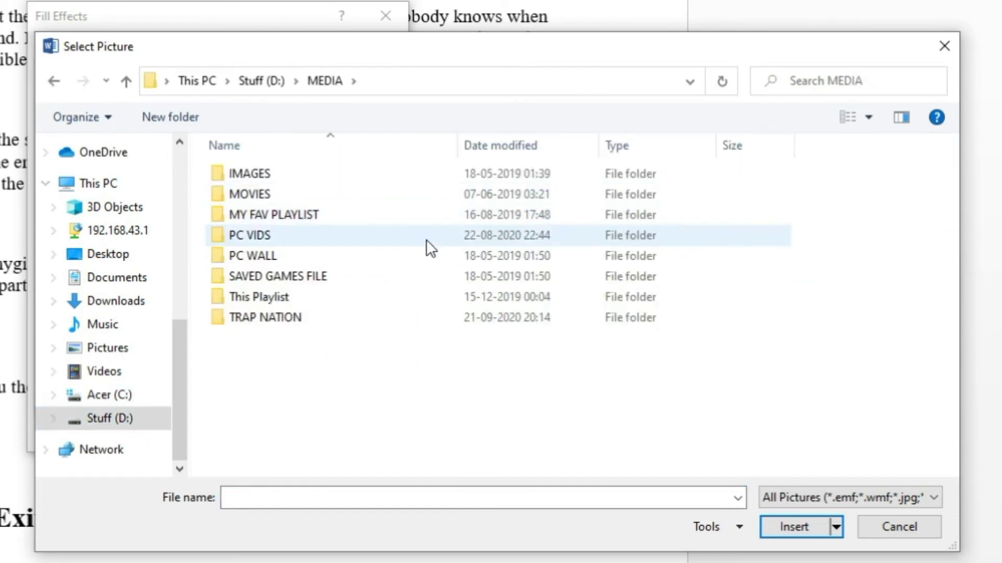
pyautogui.doubleClick(407, 256)
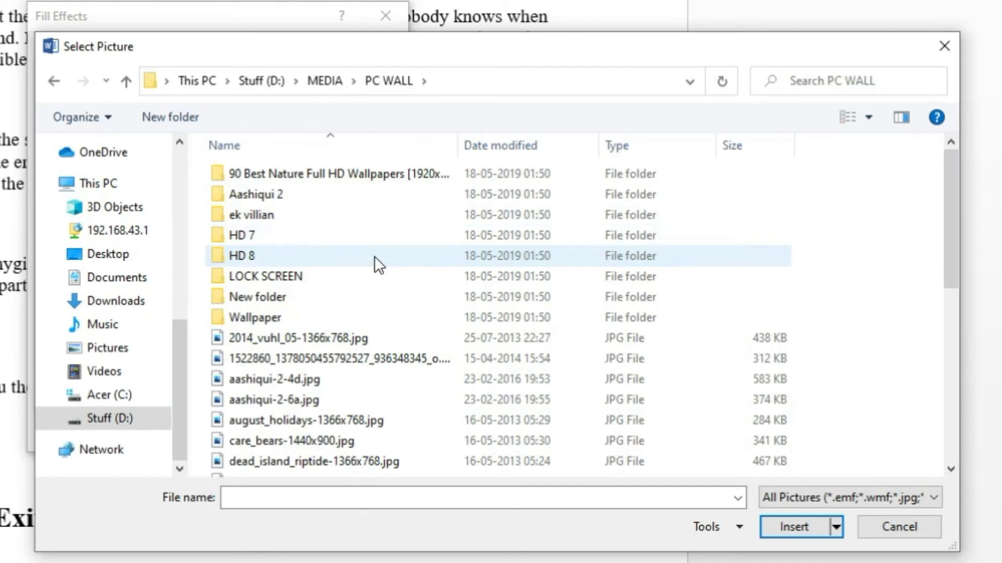
pyautogui.doubleClick(359, 268)
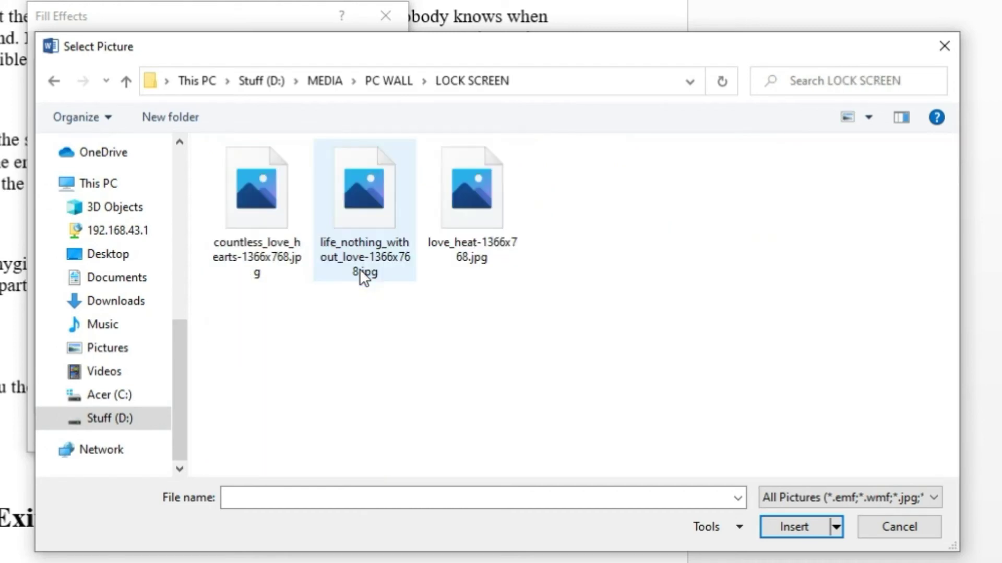
pyautogui.click(391, 84)
pyautogui.doubleClick(284, 258)
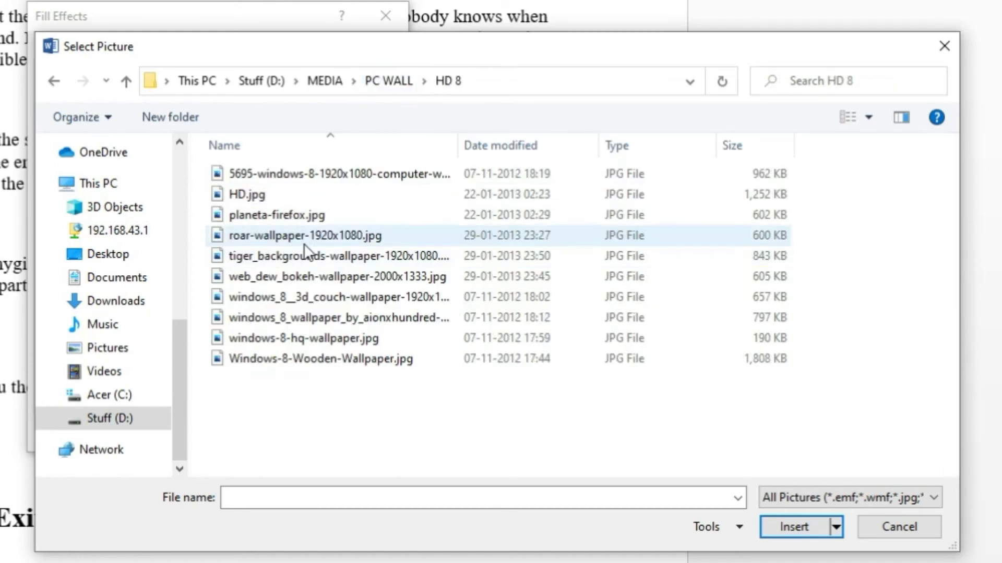
pyautogui.doubleClick(317, 234)
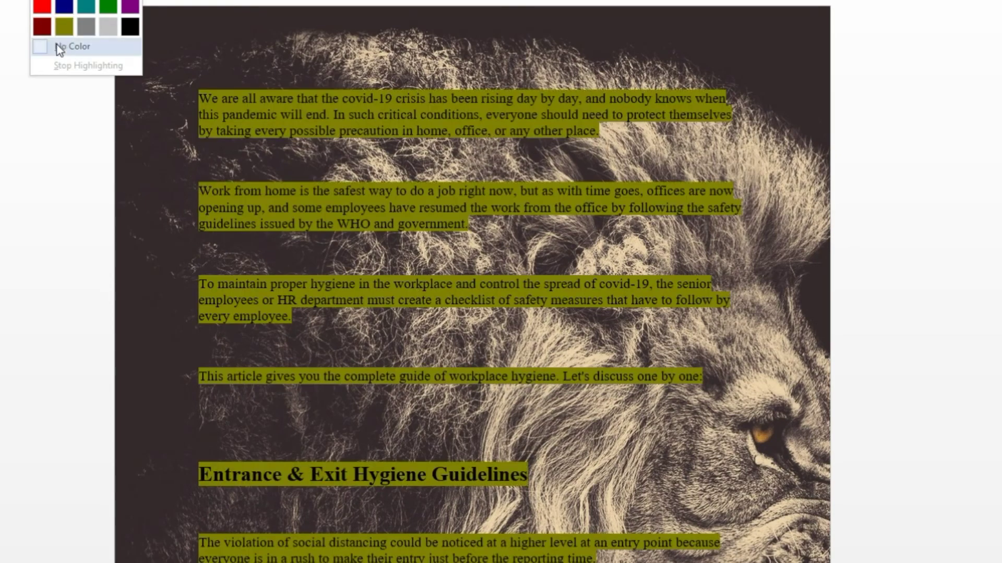
# - Remove the text highlighting and change the font colour of the article text to White
pyautogui.click(72, 46)
pyautogui.click(78, 3)
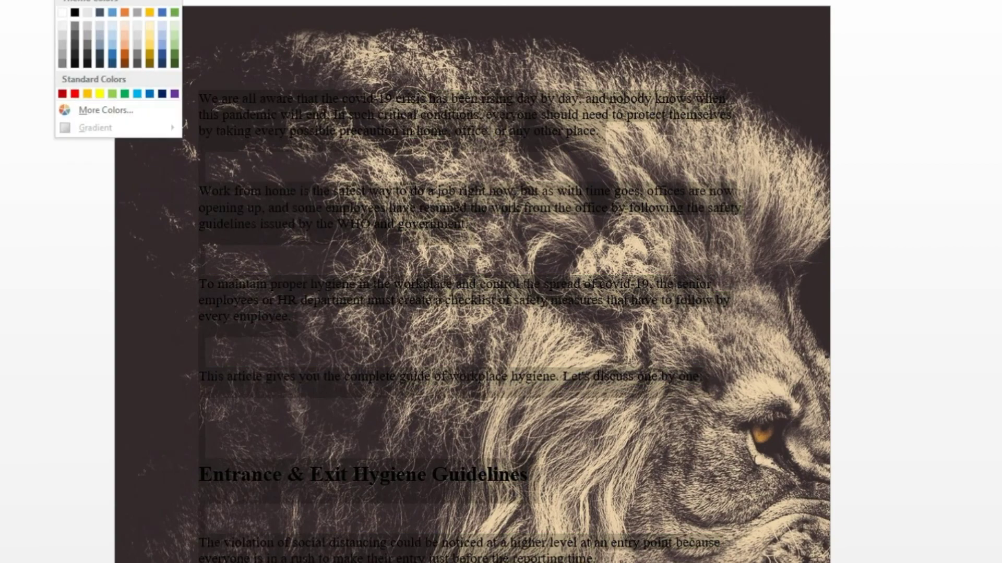
pyautogui.click(79, 29)
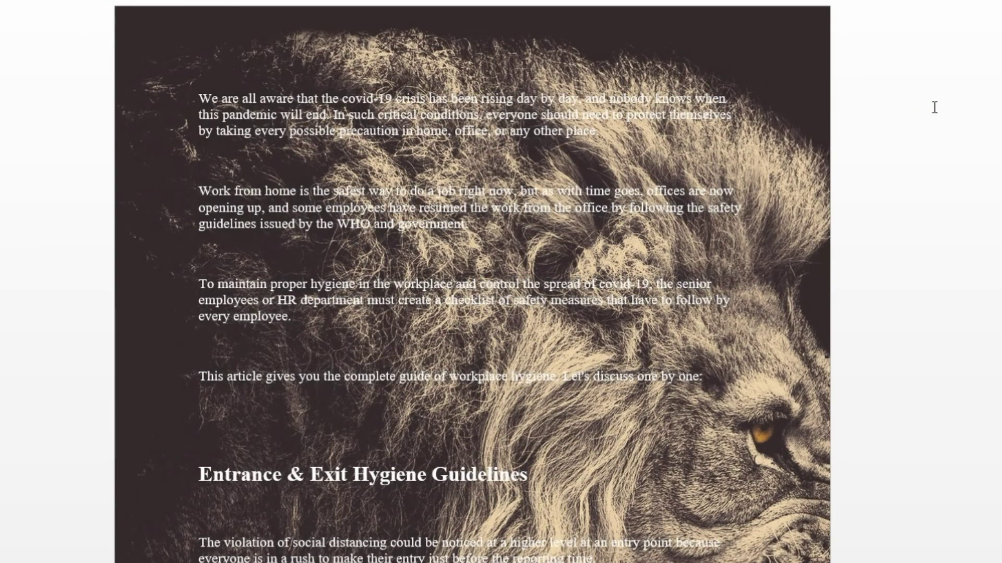